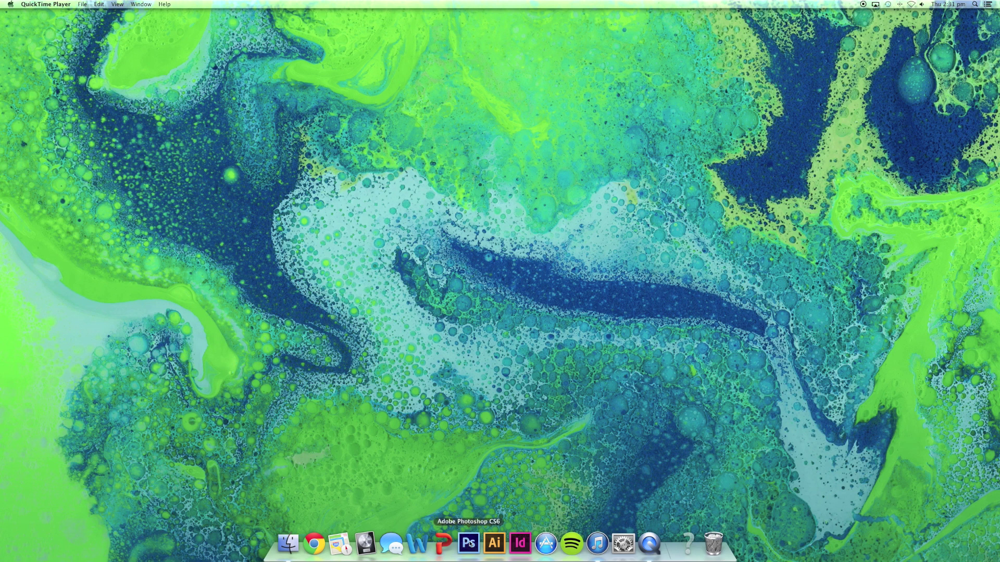
- Launch Adobe Photoshop CS6 from its Dock icon
click(470, 543)
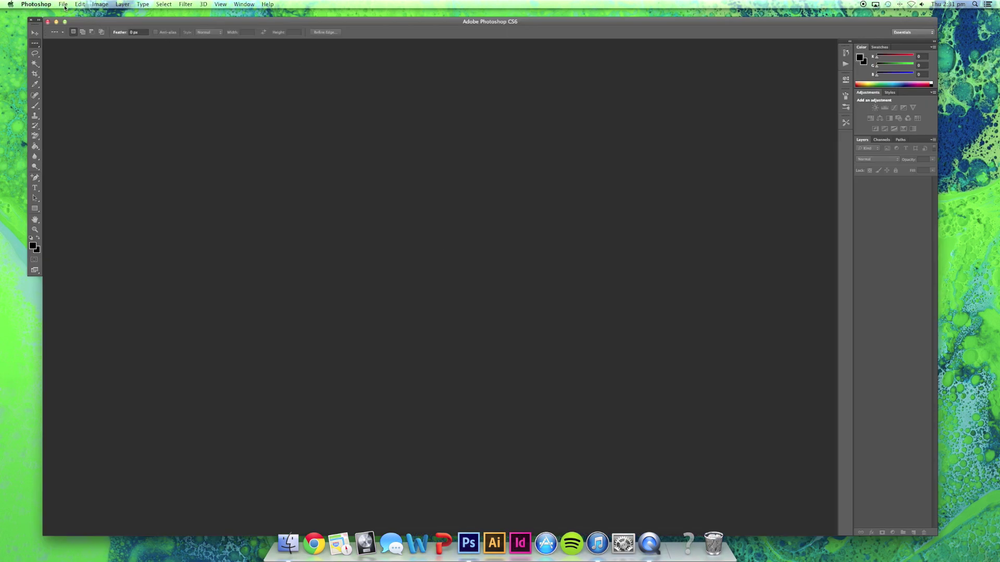
- Create a new International Paper A4 document (210 × 297 mm, 300 ppi, CMYK)
click(64, 5)
click(70, 14)
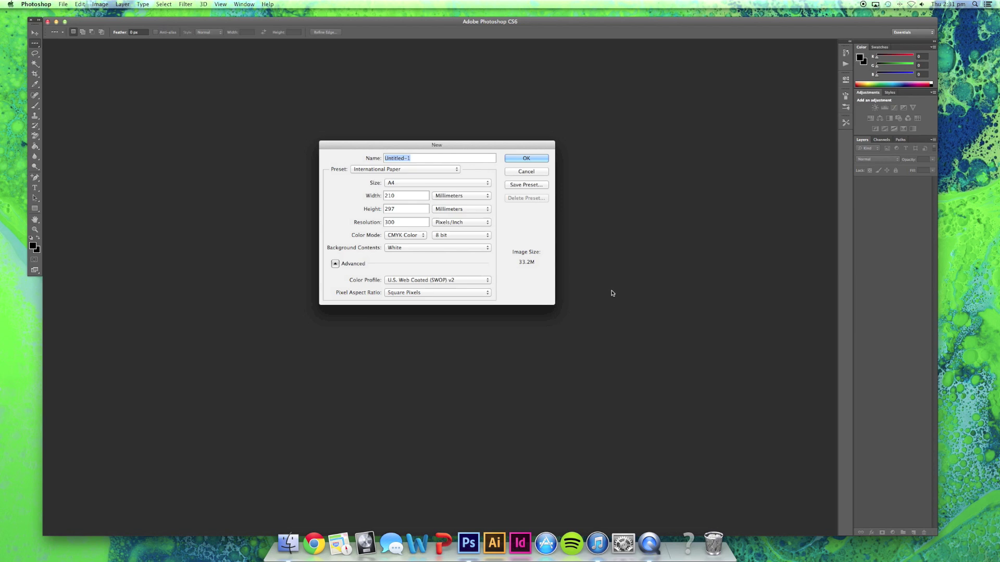
click(528, 158)
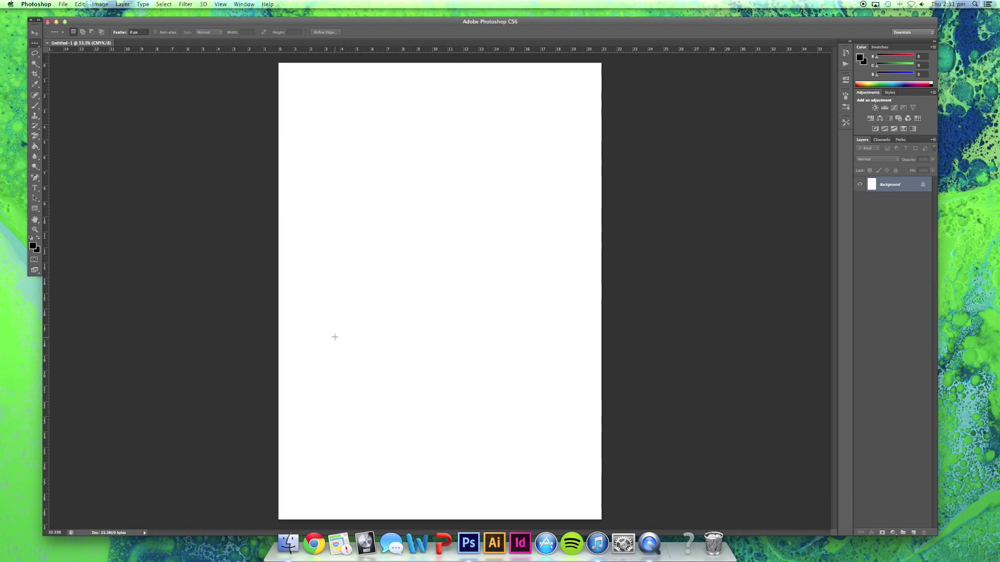
- Add a new layer named 'Crop Marks' and move the single-row selection lower down the page
click(914, 533)
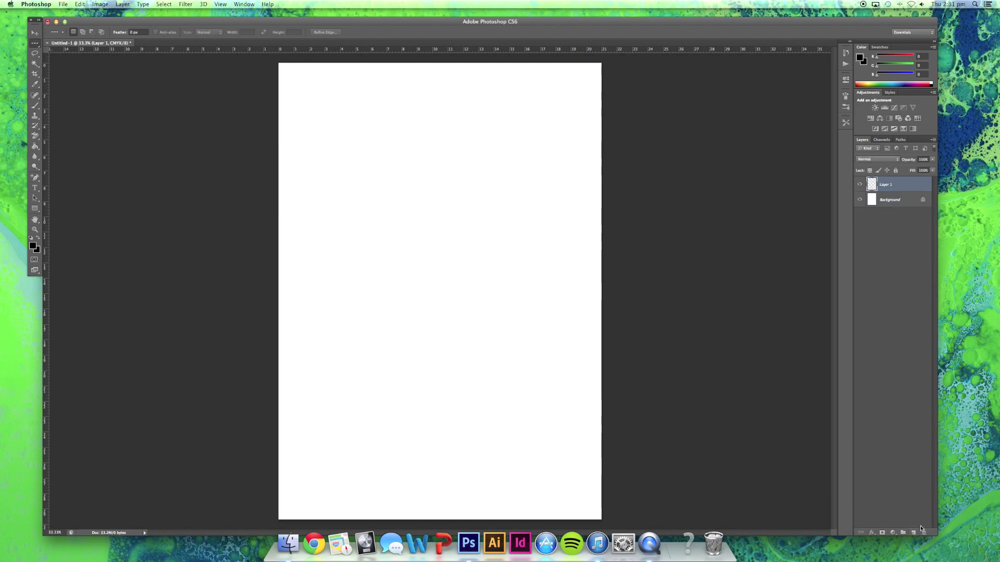
double_click(885, 186)
text(Crop Marks)
click(775, 190)
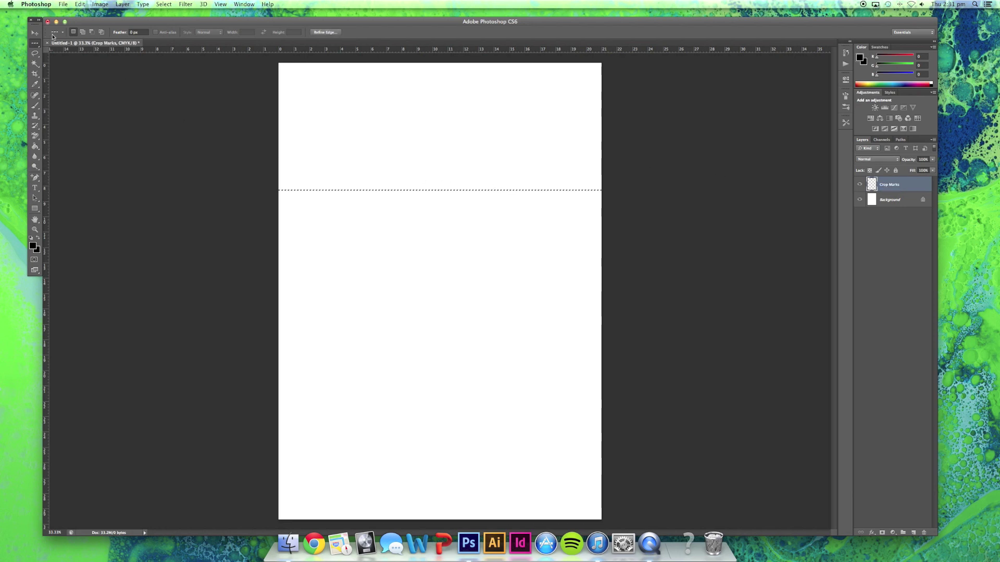
click(35, 33)
drag(361, 189, 370, 259)
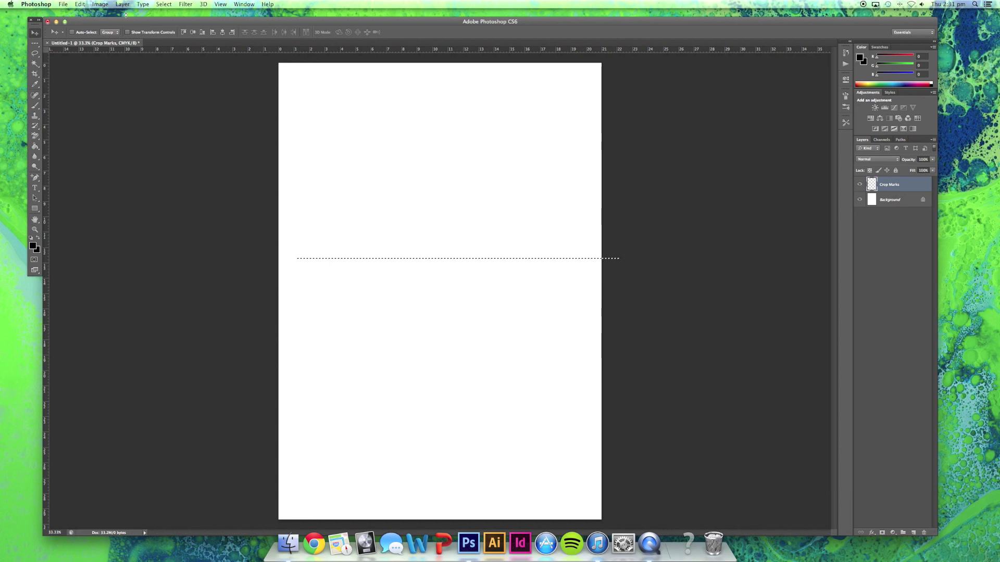
- Drag guides from the rulers to the A4 page's left, right and top edges
click(101, 5)
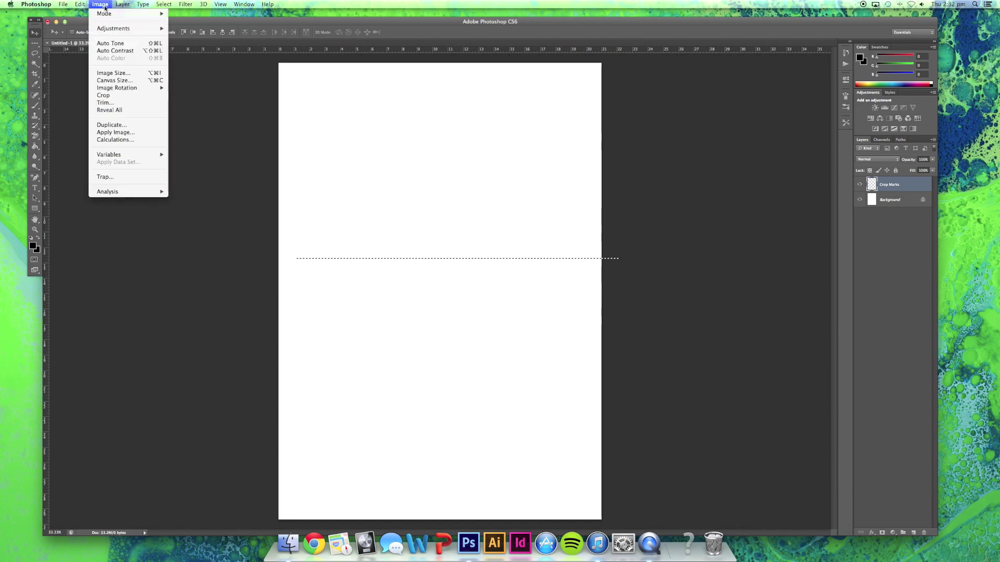
click(226, 198)
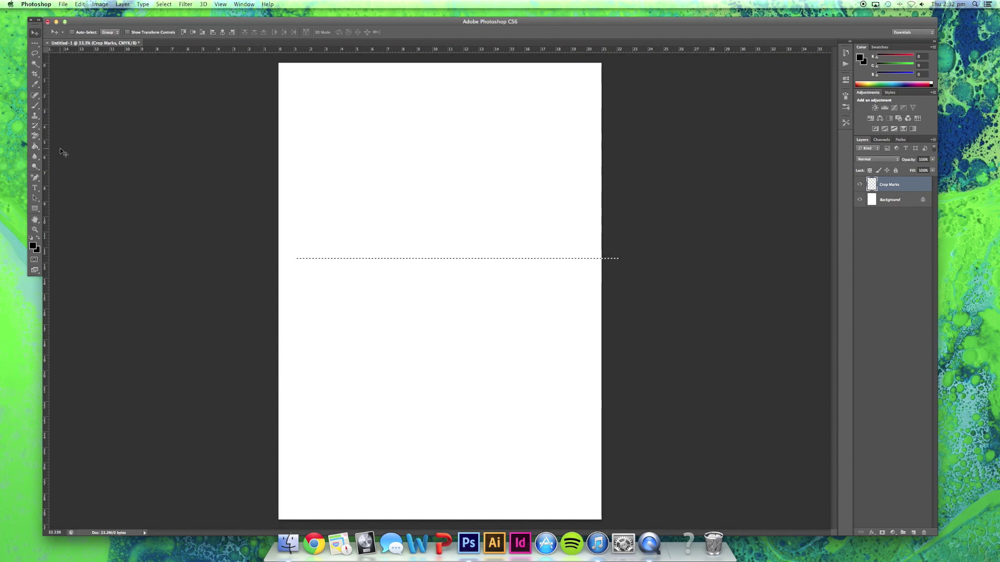
key(super+h)
key(super+h)
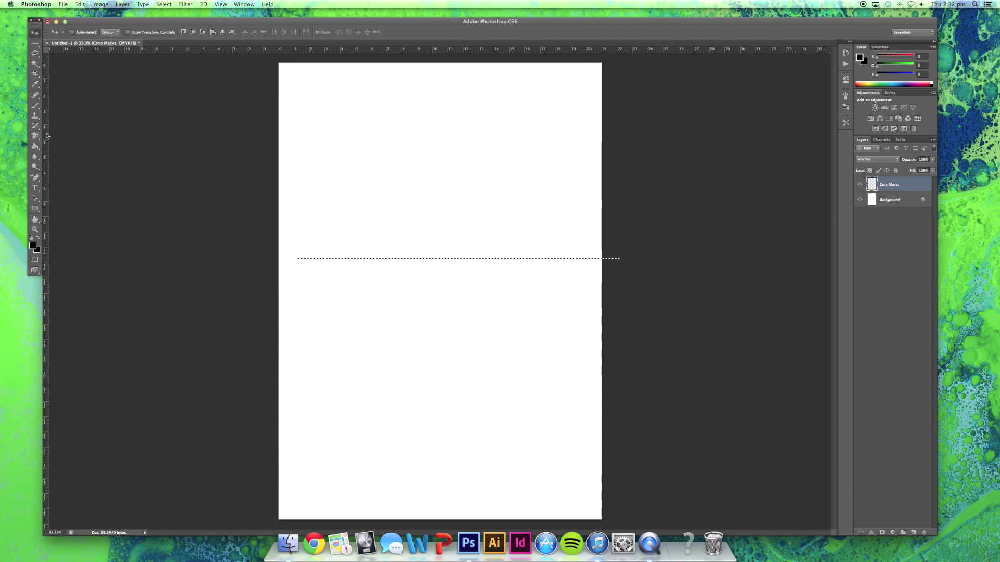
drag(46, 137, 279, 173)
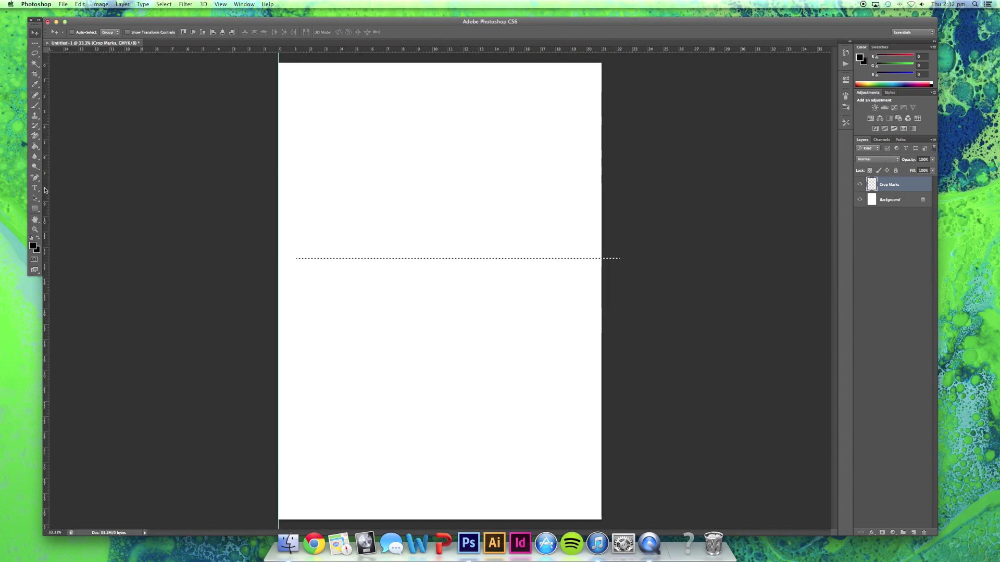
drag(46, 190, 602, 235)
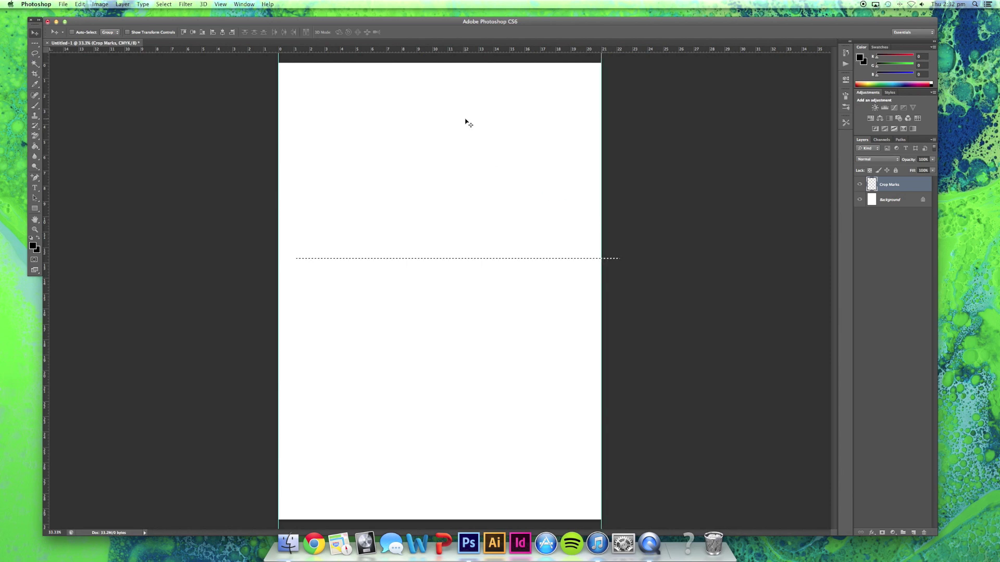
drag(350, 51, 422, 520)
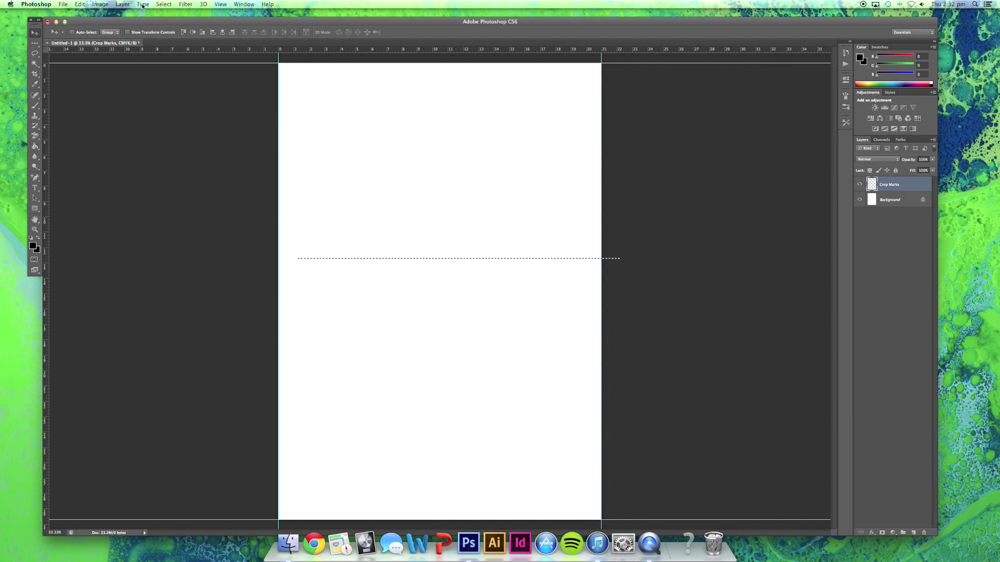
- Enlarge the canvas relatively by 10 mm in both width and height
click(79, 4)
mouse_move(100, 4)
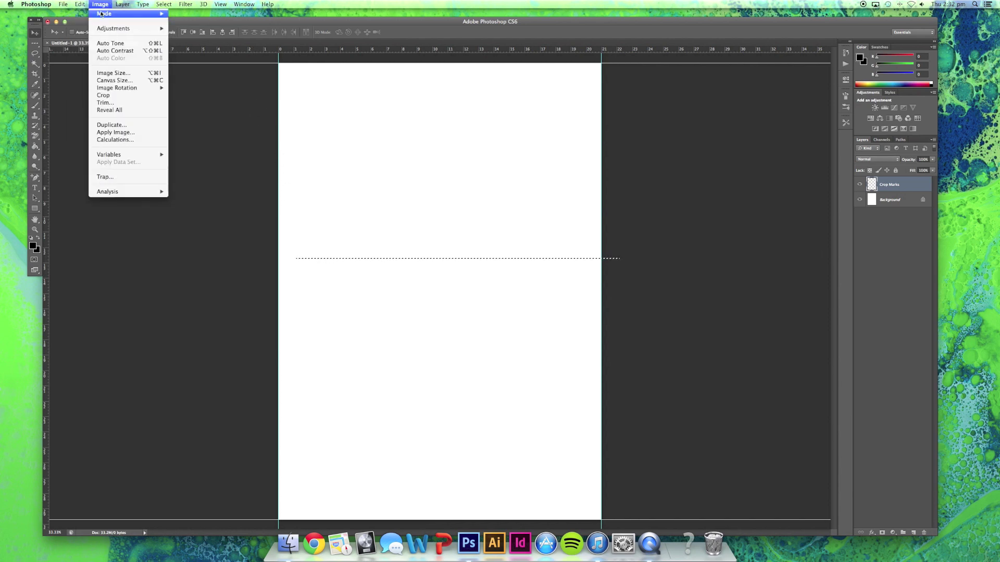
click(110, 80)
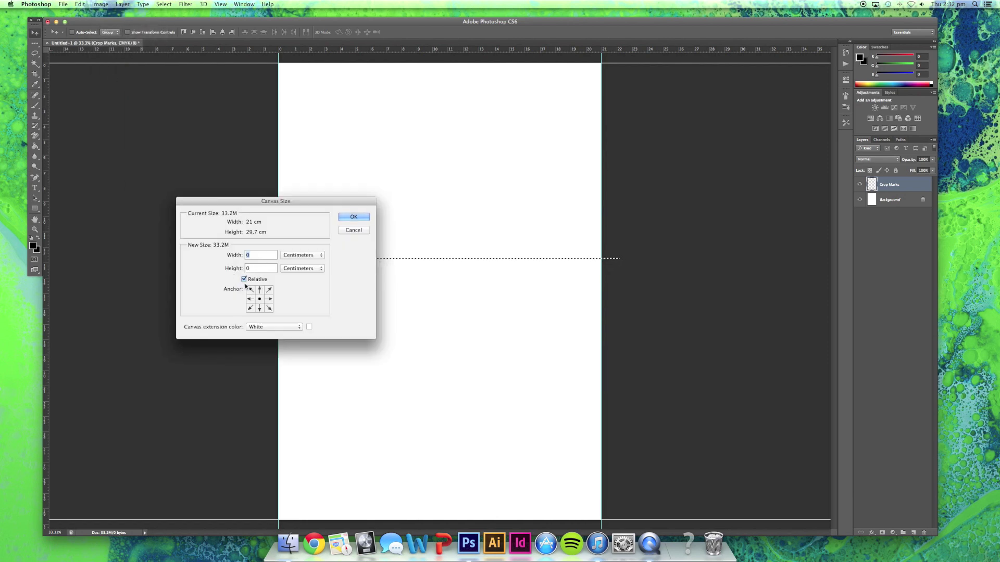
click(292, 256)
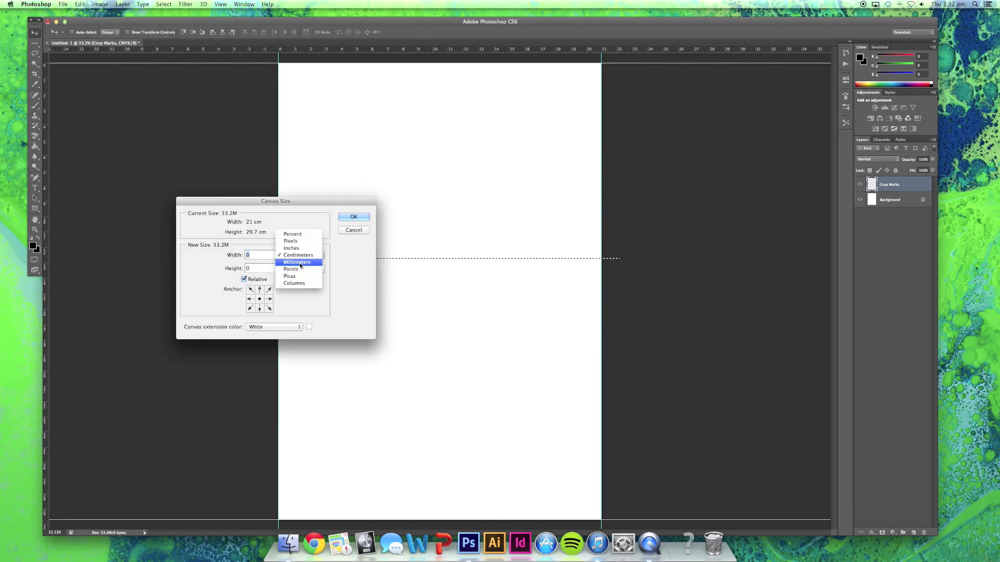
click(294, 263)
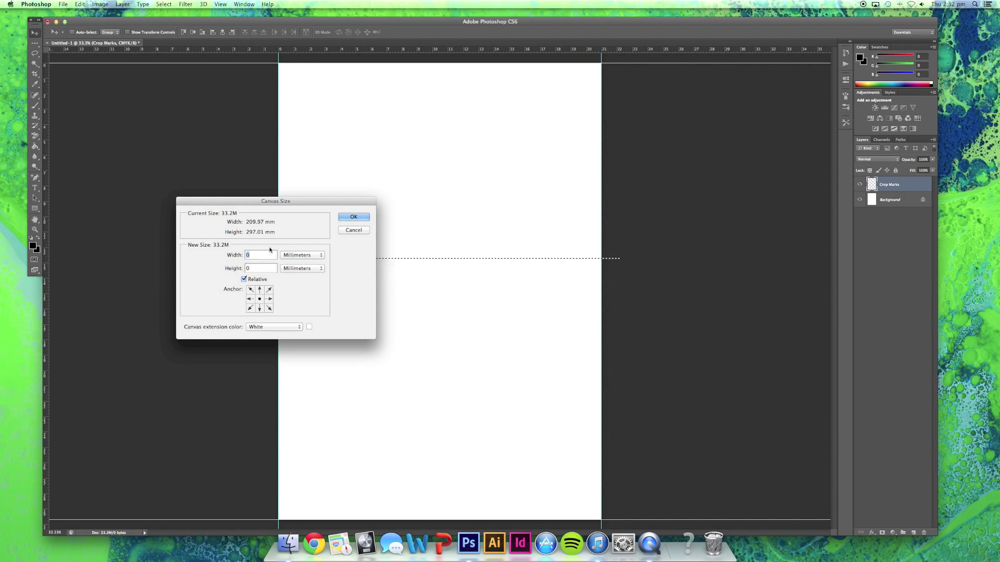
text(10)
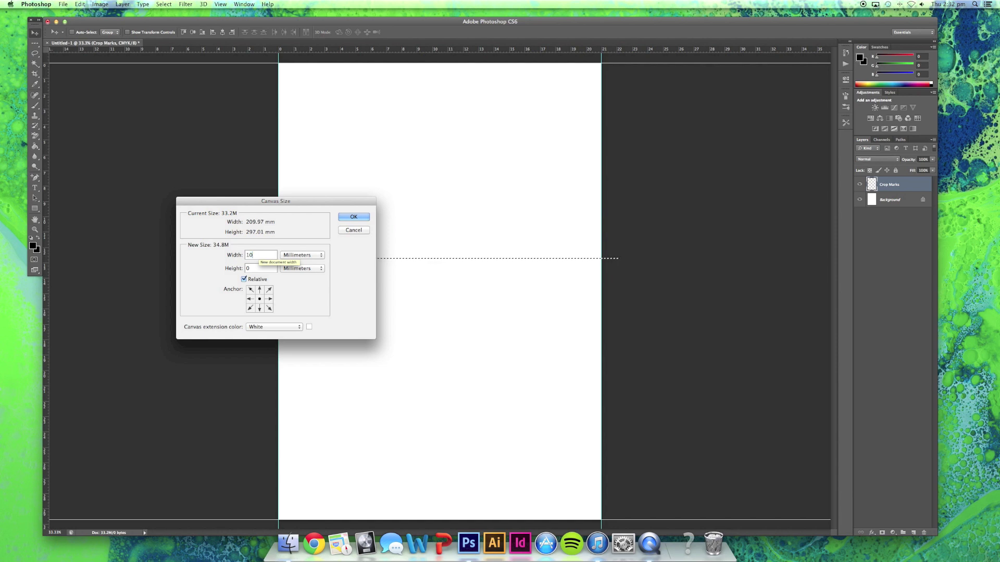
key(Tab)
text(10)
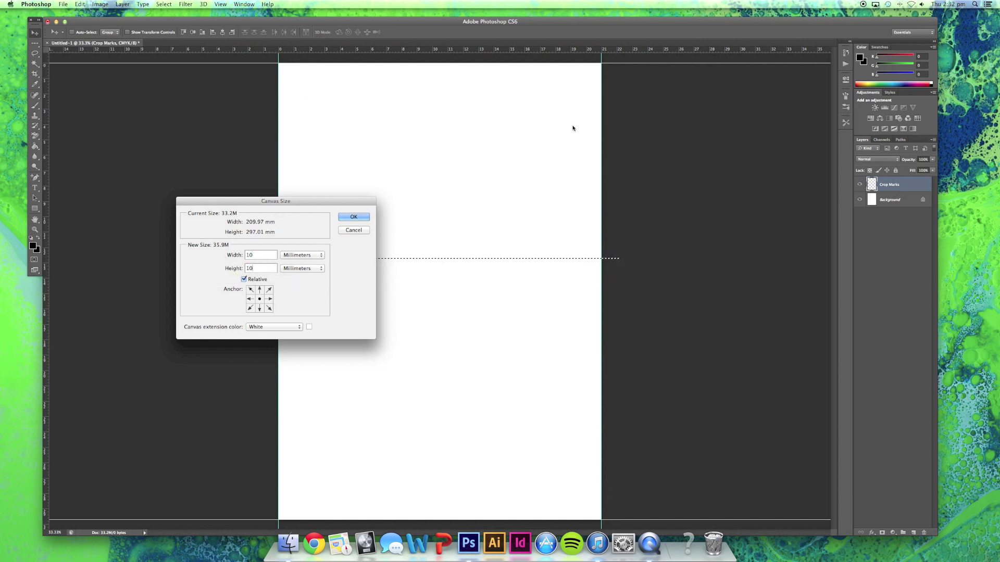
click(354, 217)
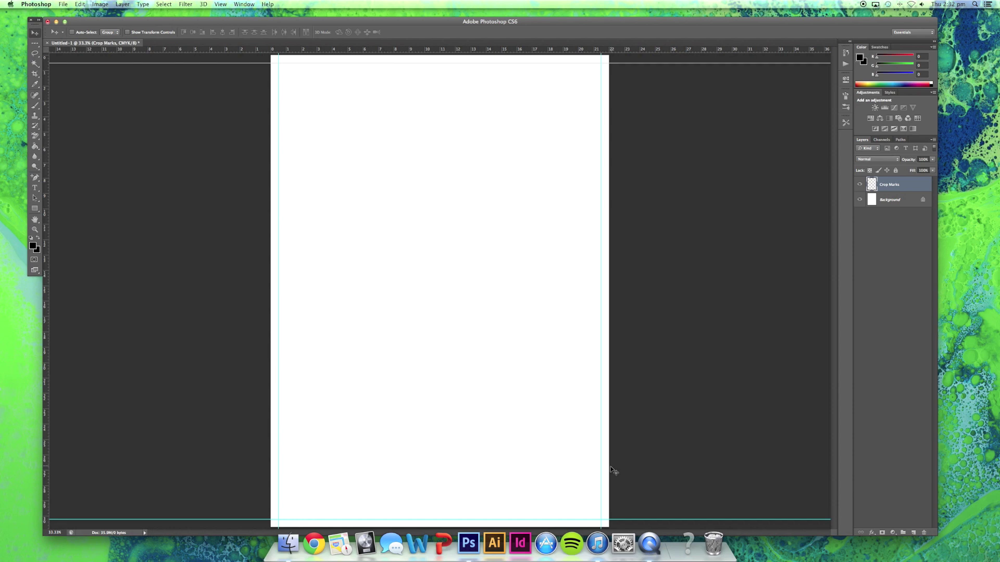
- Select a single one-pixel column on the left guide and stroke it 2 px black
click(34, 45)
click(34, 45)
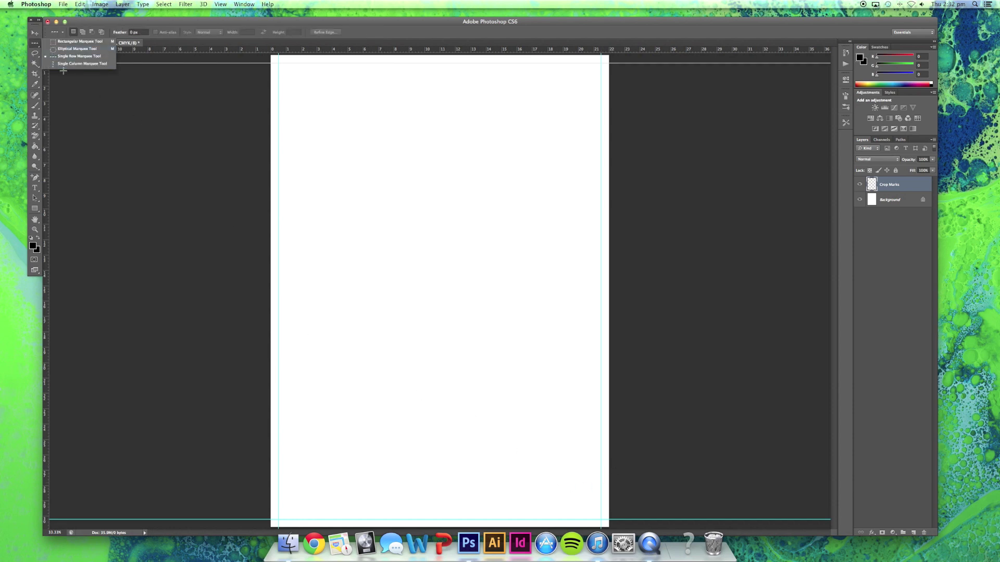
click(76, 63)
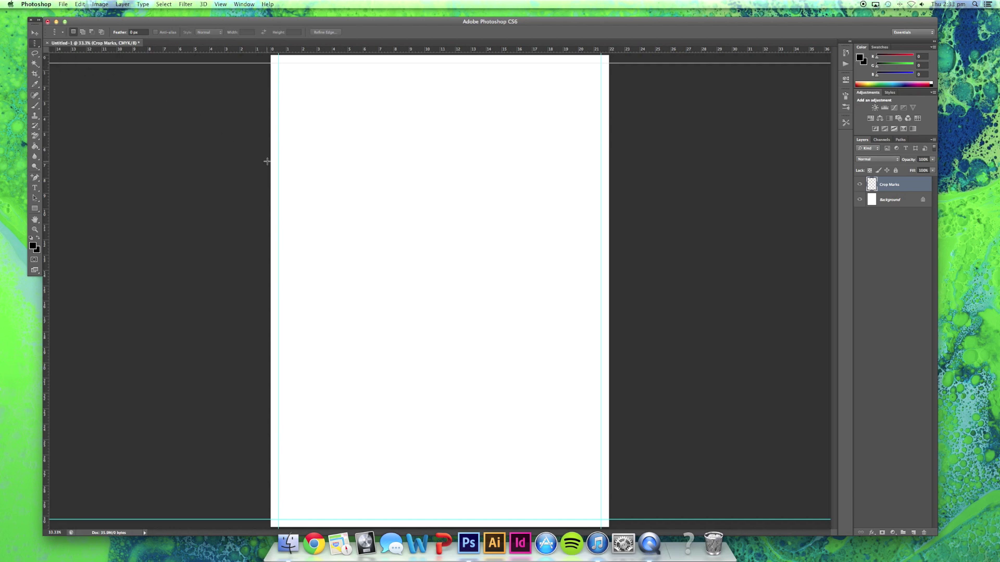
right_click(277, 162)
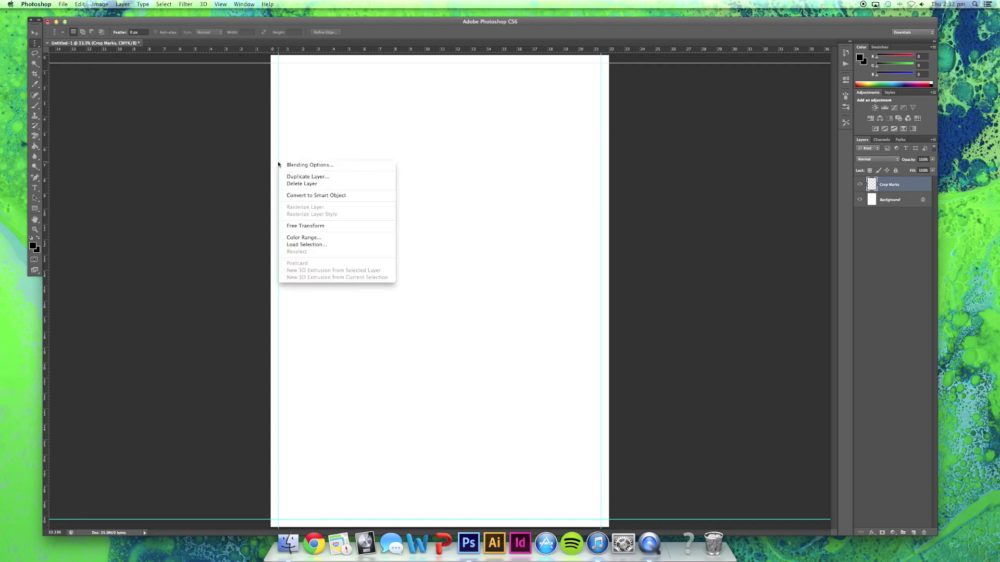
key(Escape)
click(278, 162)
right_click(277, 162)
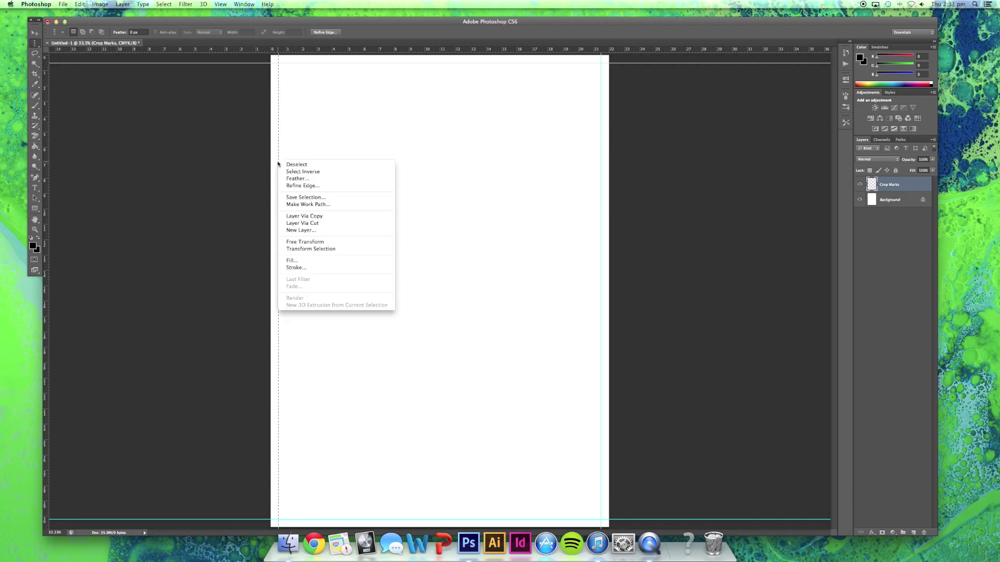
click(295, 267)
drag(495, 196, 394, 203)
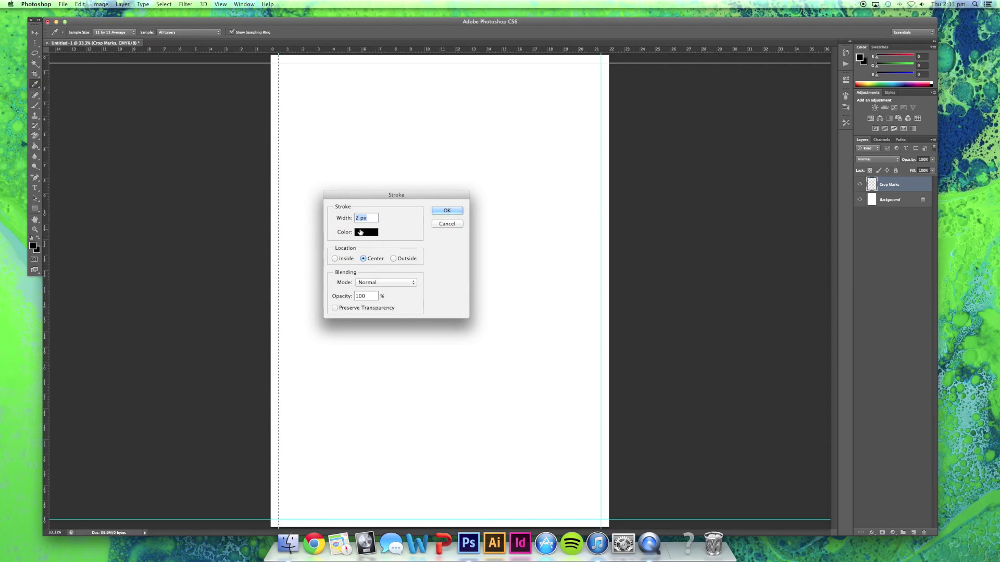
click(360, 233)
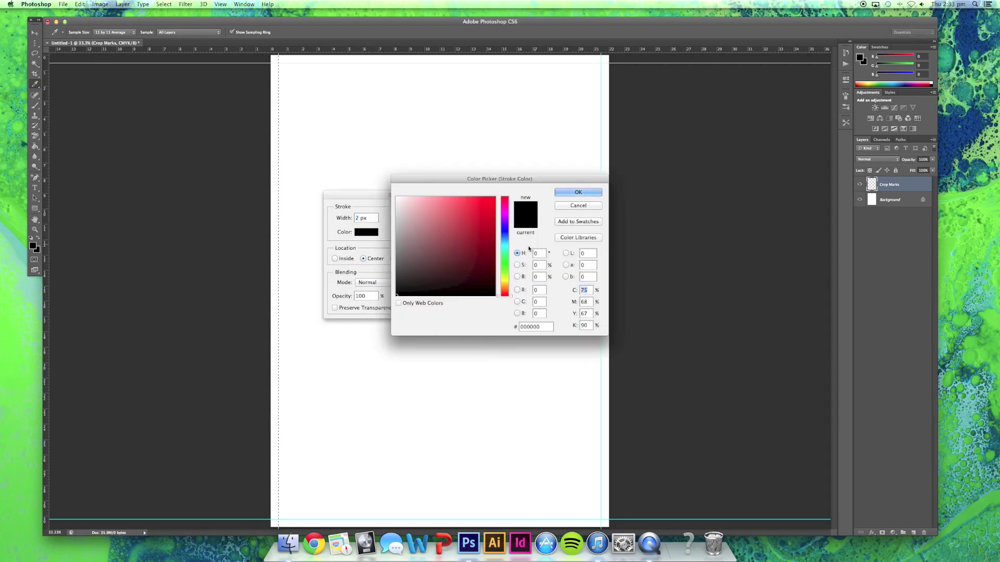
click(596, 207)
click(454, 211)
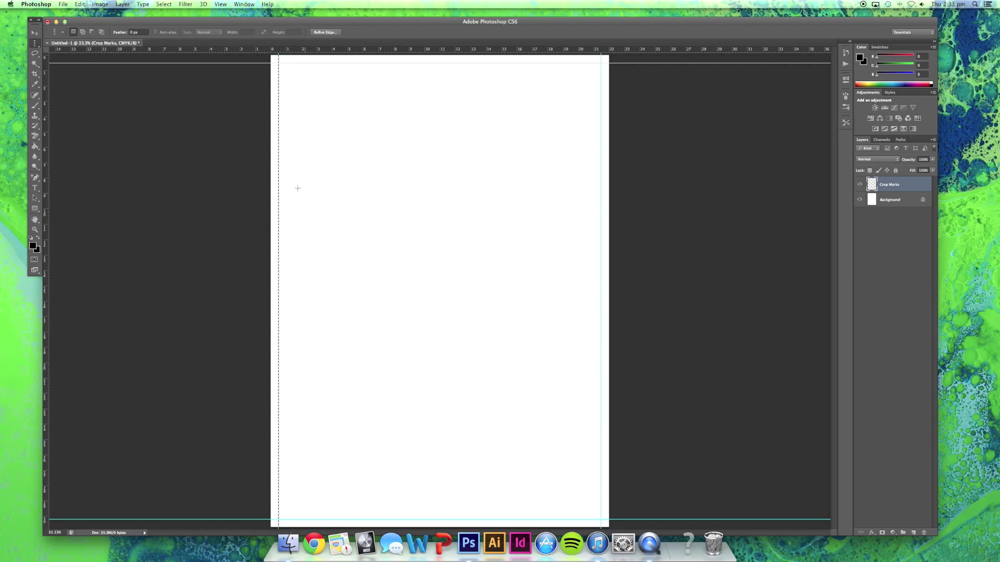
- Stroke a single-column selection on the right guide with the same 2 px black line
click(599, 220)
right_click(599, 219)
click(604, 326)
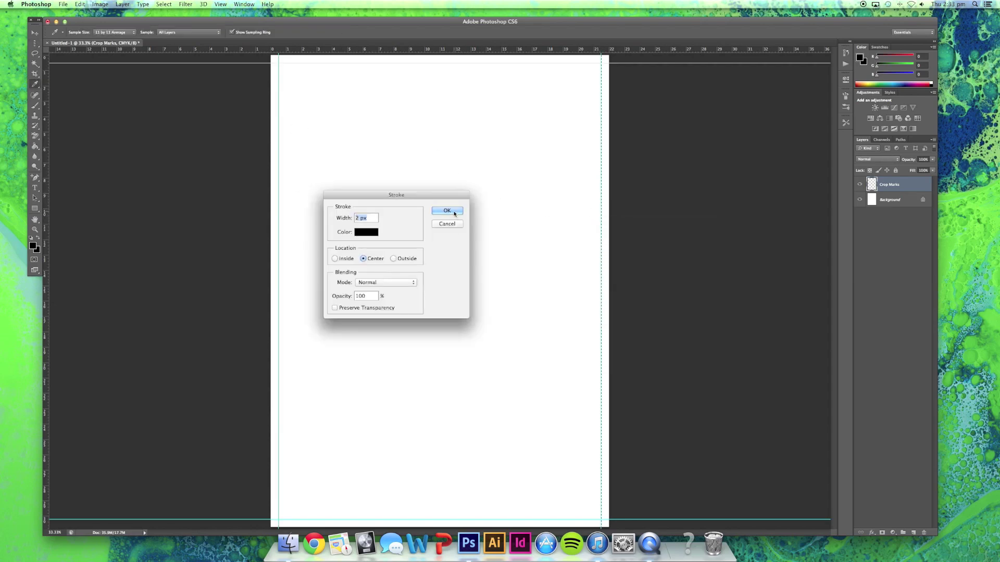
click(446, 211)
- Float the document in its own window and switch to the Single Row Marquee tool
drag(52, 43, 38, 47)
click(36, 46)
click(73, 59)
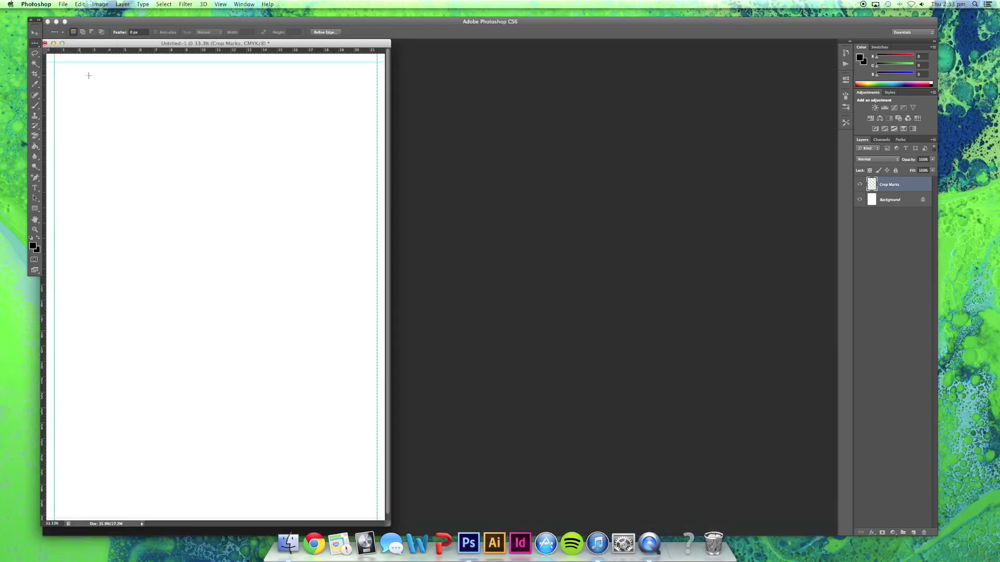
- Stroke a single-row selection along the top guide 2 px black
click(62, 44)
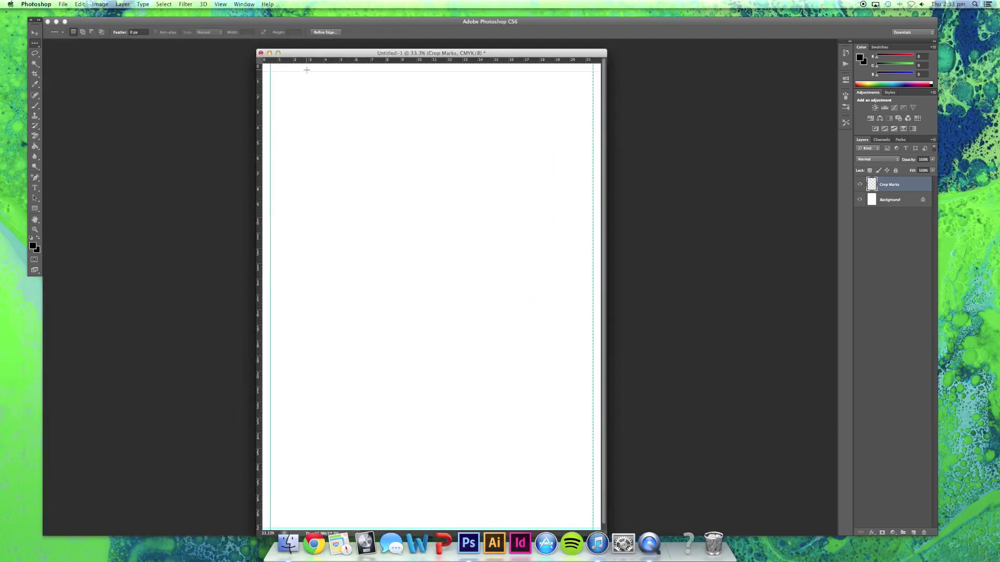
right_click(305, 73)
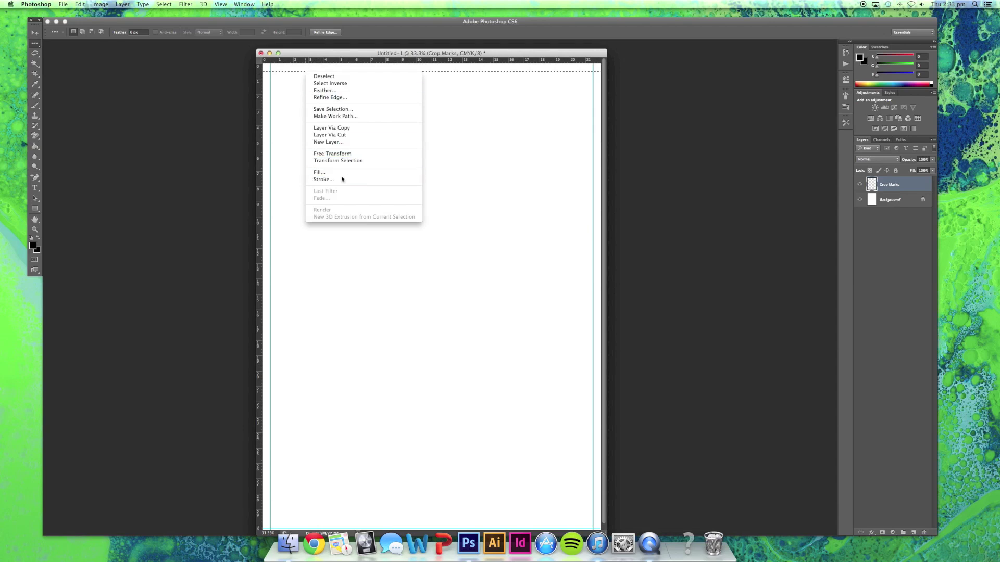
click(371, 179)
click(443, 211)
- Select a single row on the bottom guide and stroke it 2 px black
scroll(408, 245, down, 1)
right_click(364, 524)
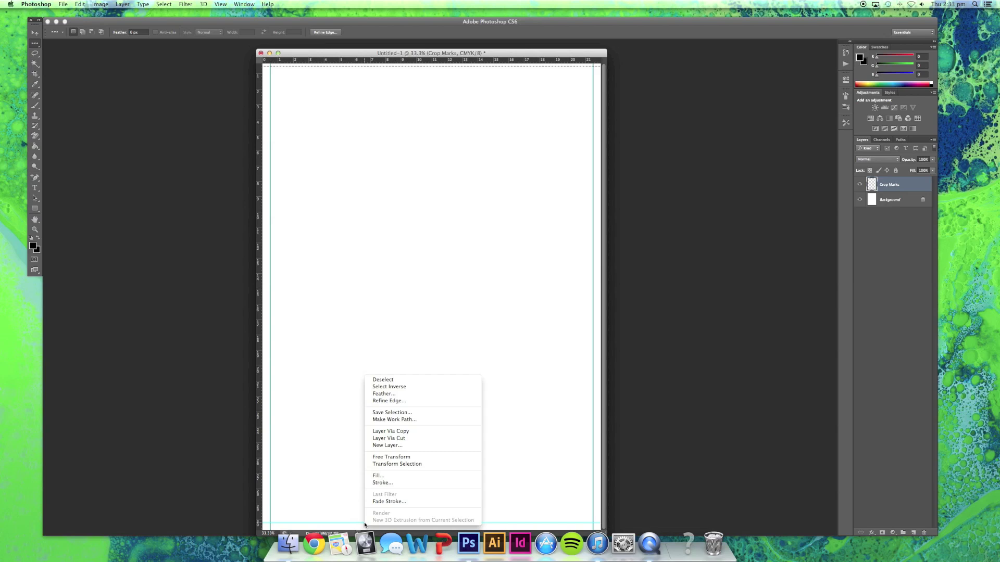
click(388, 484)
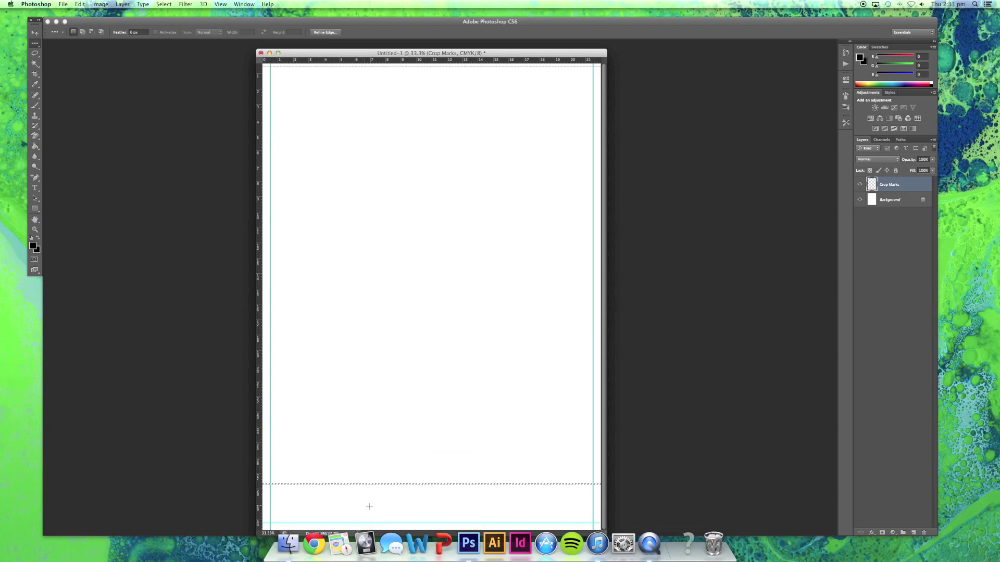
right_click(371, 524)
key(Escape)
right_click(369, 524)
click(364, 522)
right_click(364, 524)
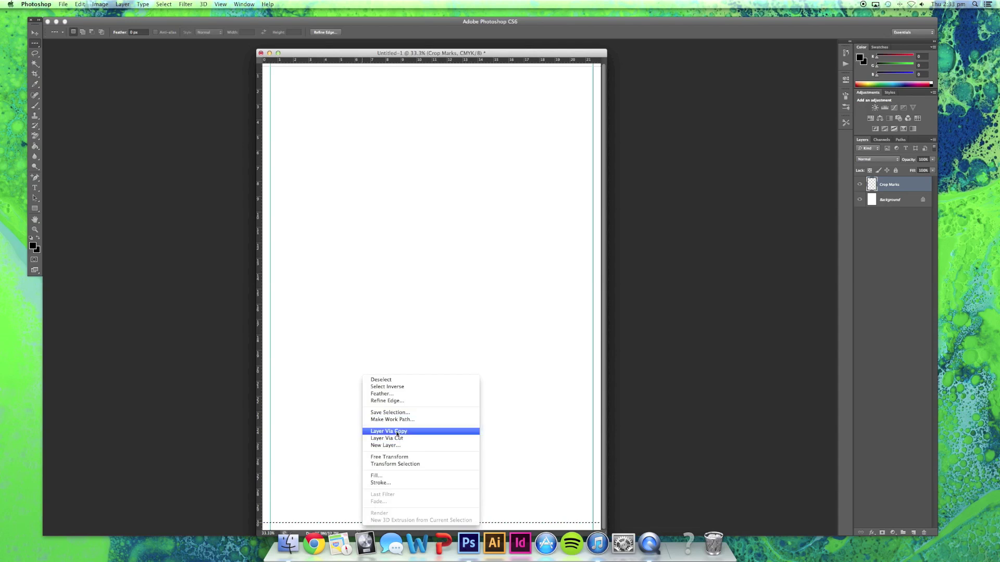
click(388, 484)
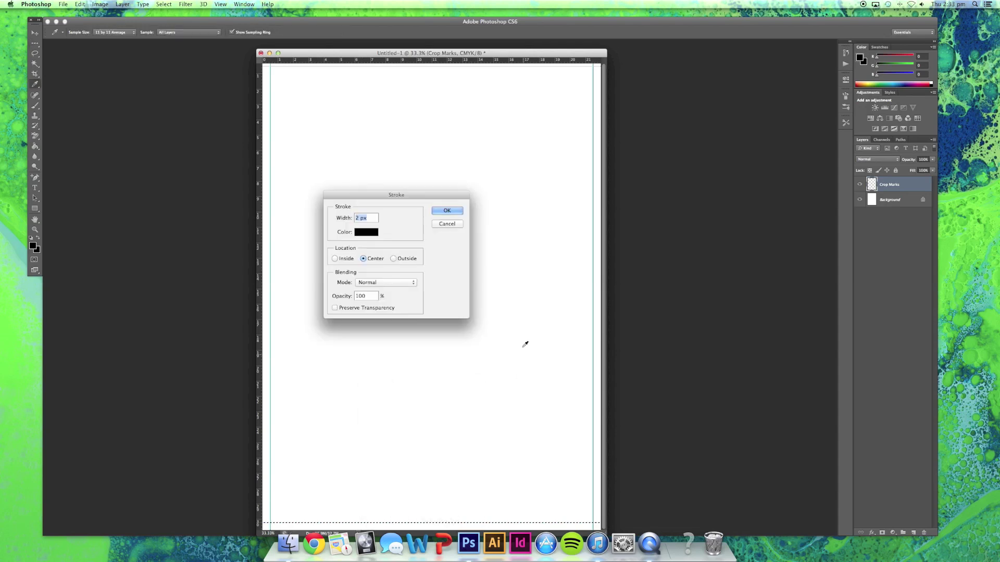
click(440, 210)
- Widen the floating document window and shift it slightly right
drag(256, 60, 81, 72)
drag(219, 53, 248, 53)
scroll(237, 104, down, 1)
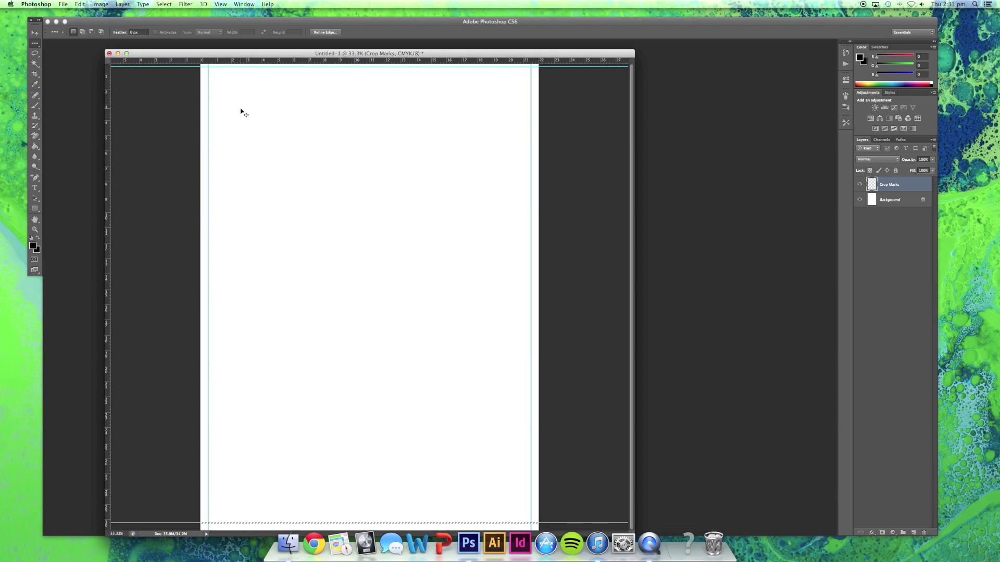
- Hide the guides and draw a rectangular selection over the page area inside the corner marks
key(super+semicolon)
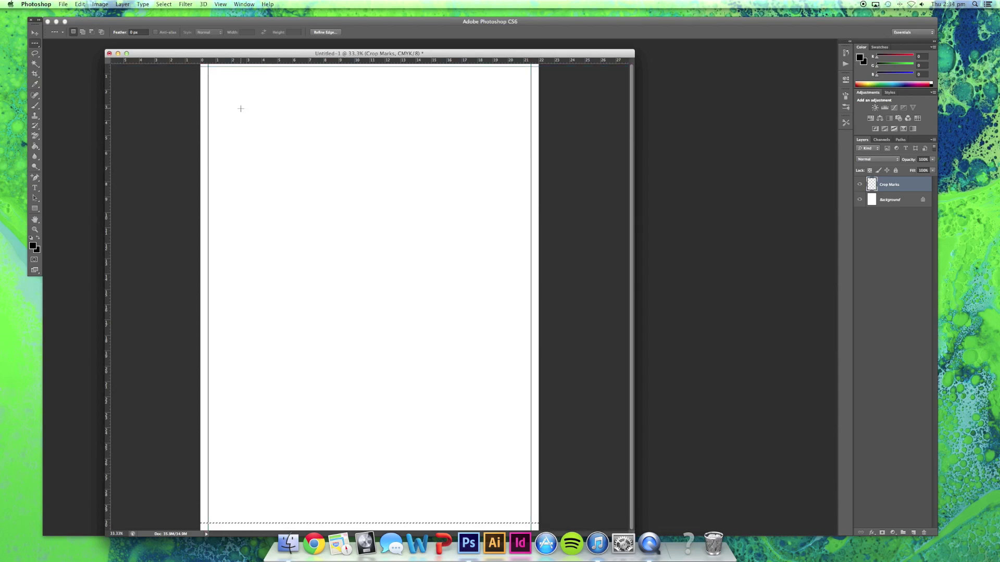
scroll(241, 111, up, 1)
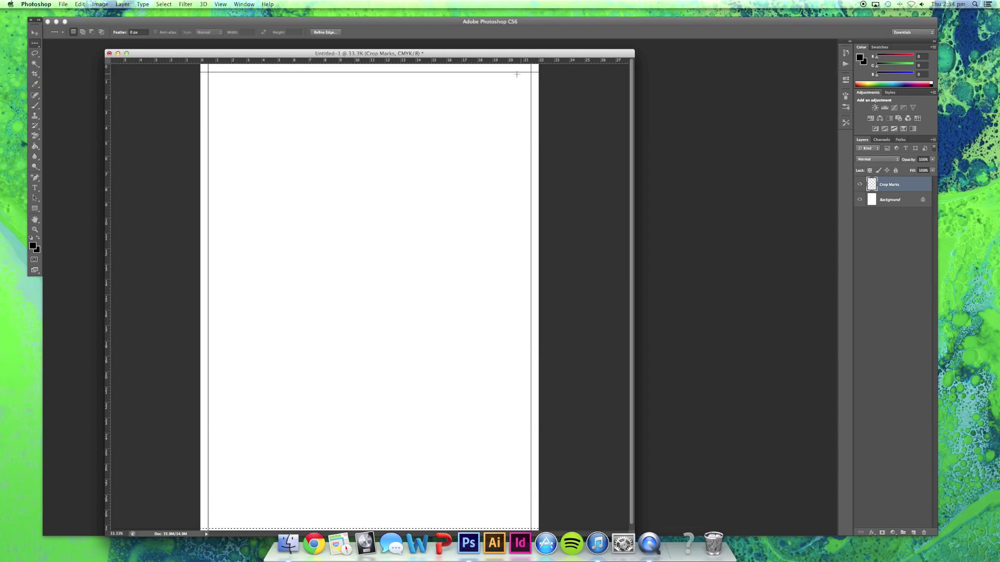
click(35, 46)
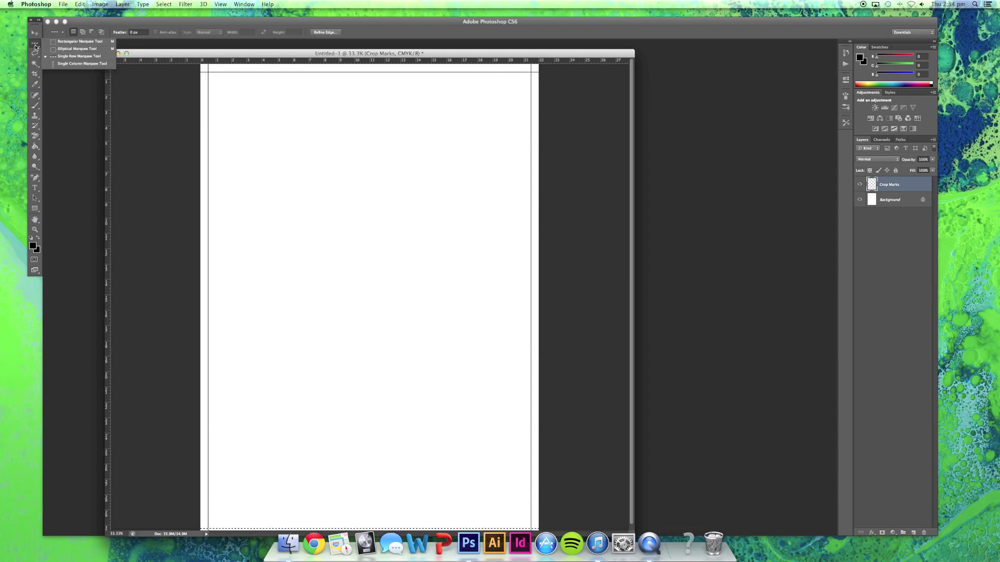
click(77, 43)
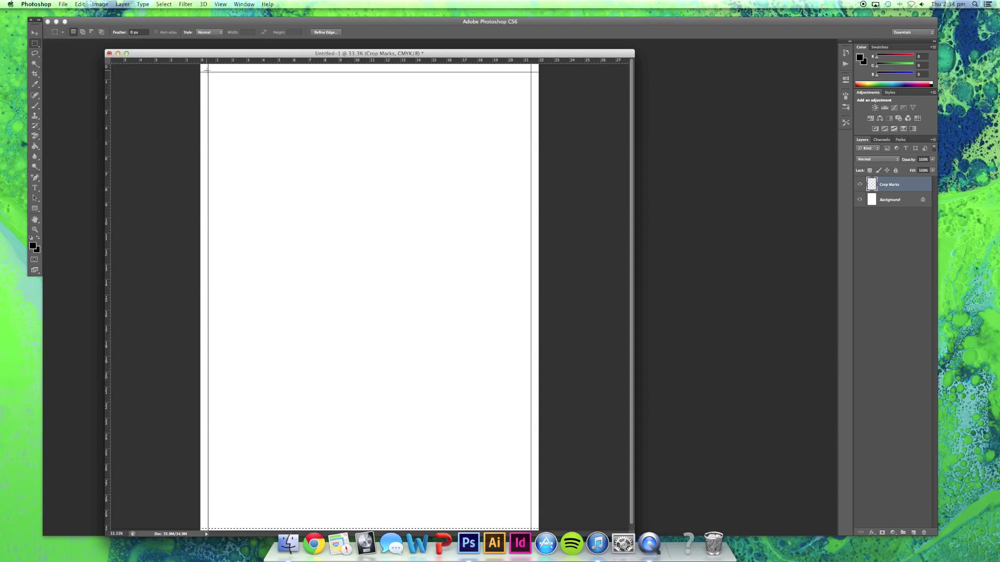
drag(206, 67, 538, 524)
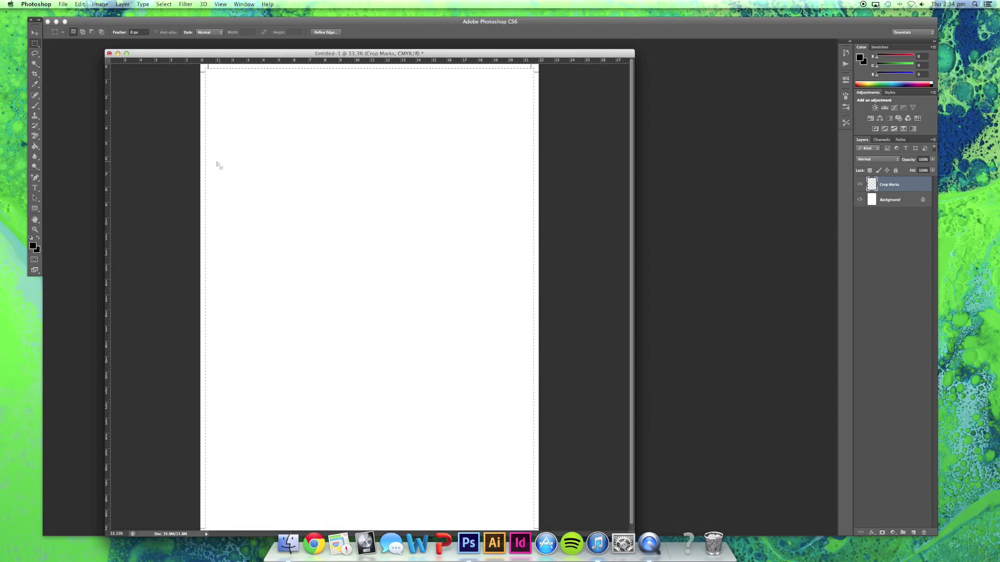
click(36, 33)
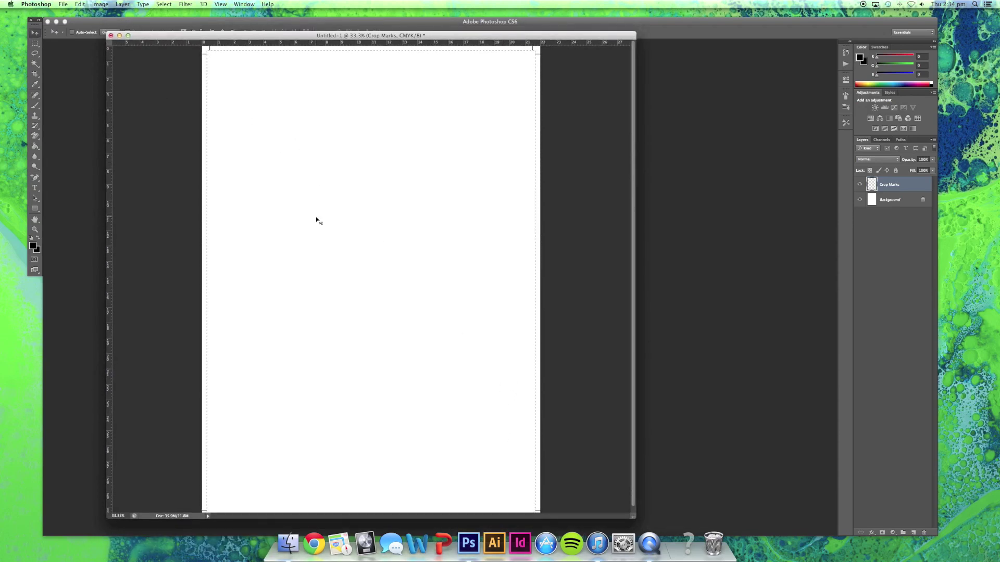
scroll(218, 61, up, 10)
scroll(224, 84, up, 3)
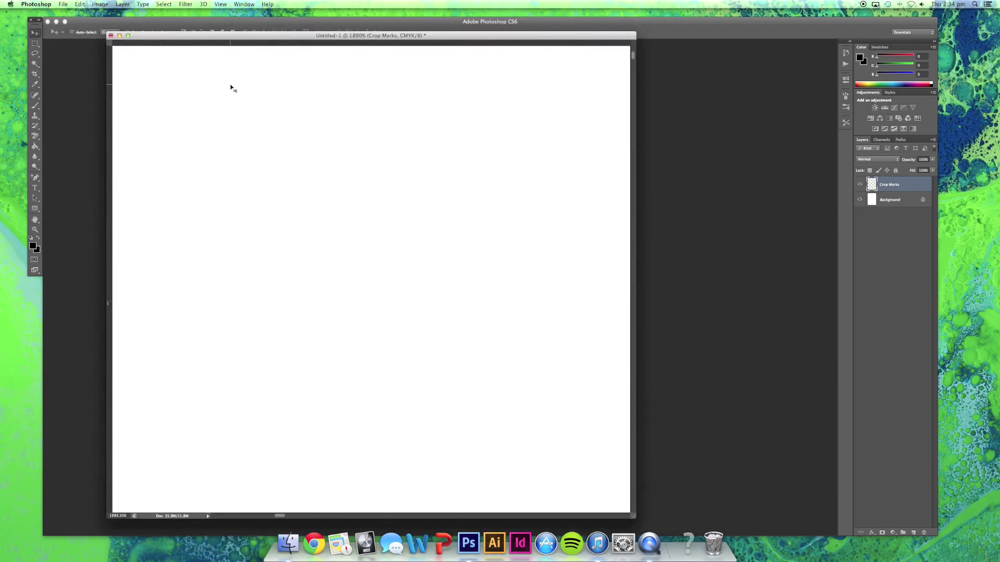
scroll(241, 95, up, 5)
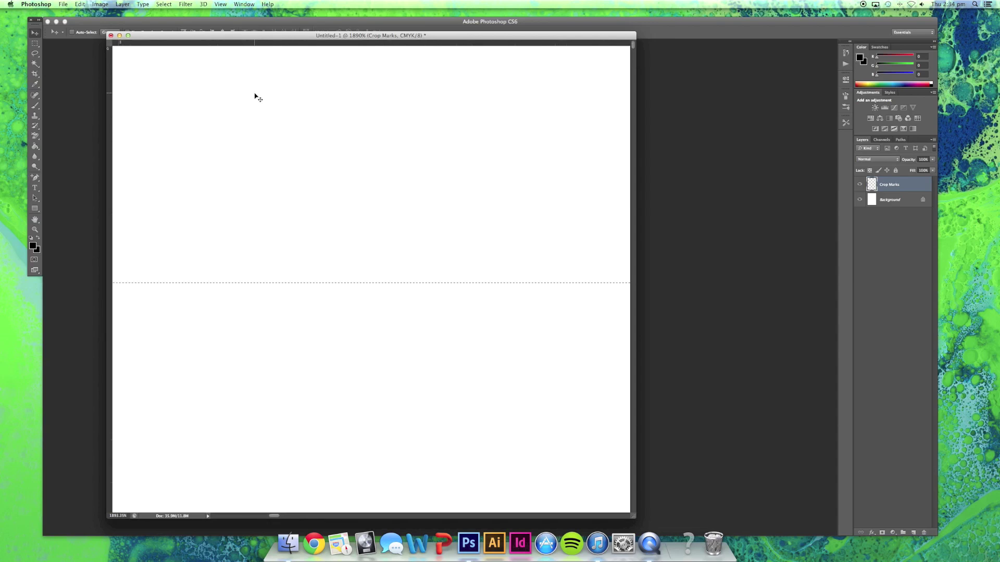
scroll(283, 152, down, 10)
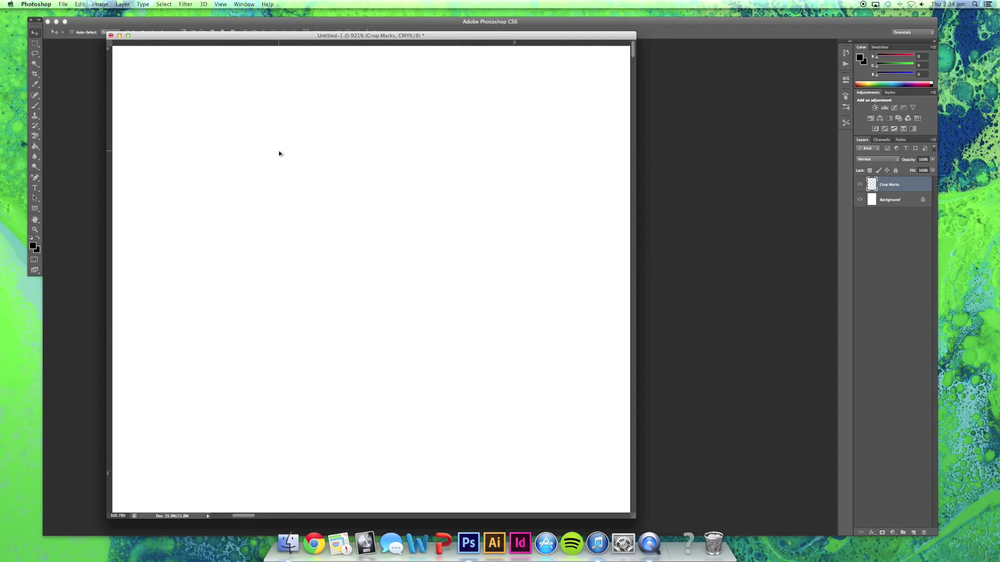
scroll(198, 67, up, 5)
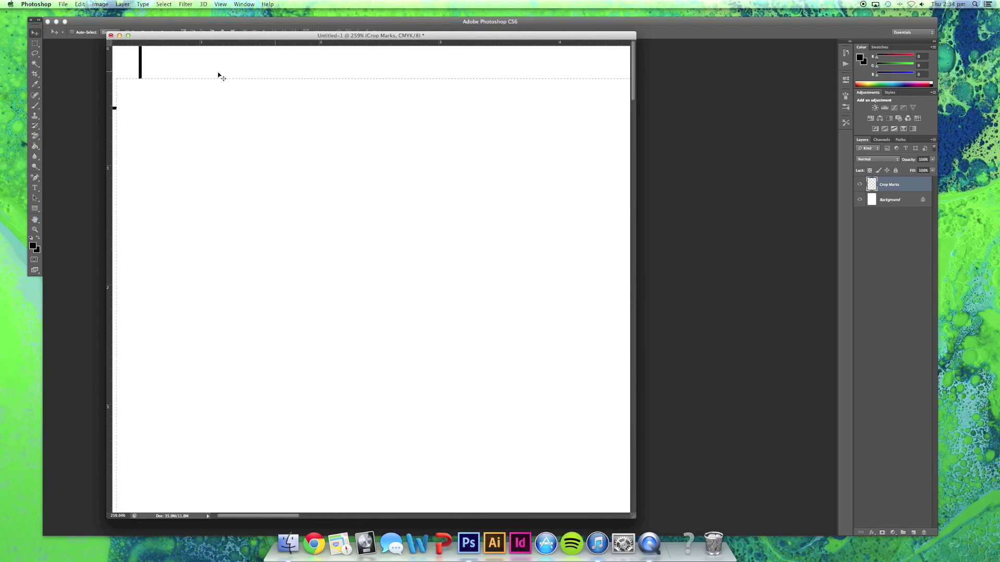
scroll(197, 82, up, 2)
scroll(196, 82, left, 3)
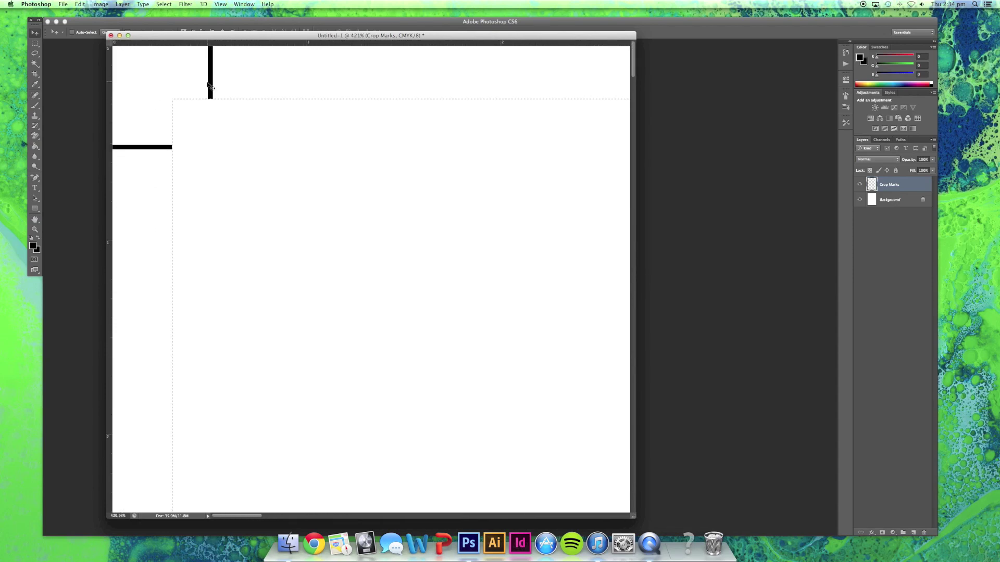
scroll(259, 139, down, 10)
scroll(259, 139, down, 5)
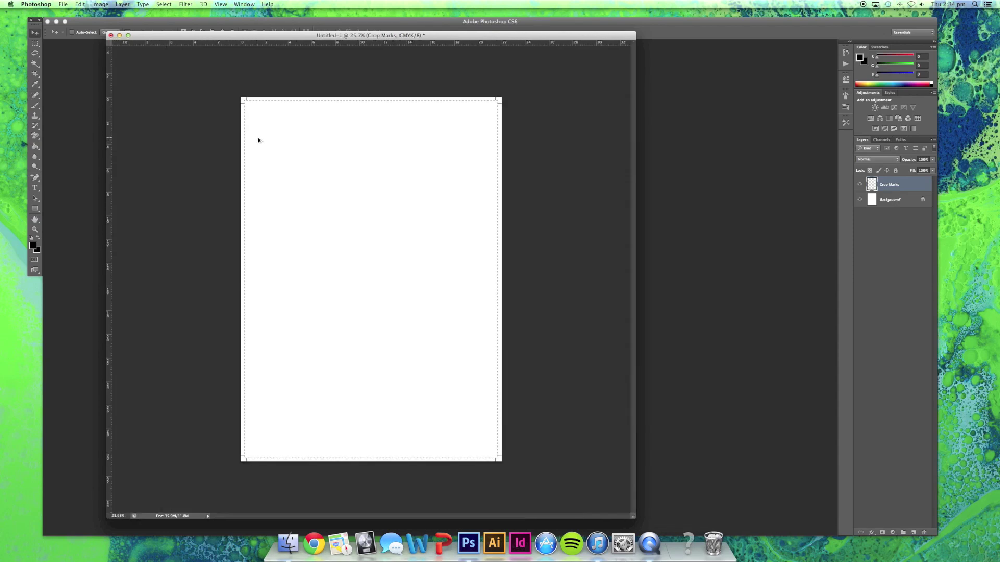
- Deselect all with Select > Deselect, leaving just the black corner crop marks
click(164, 5)
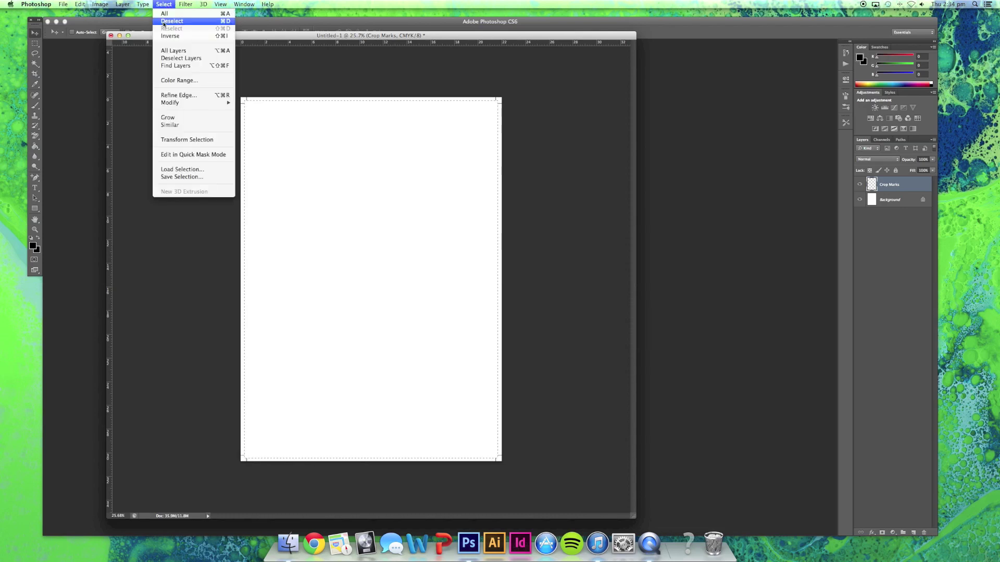
click(171, 21)
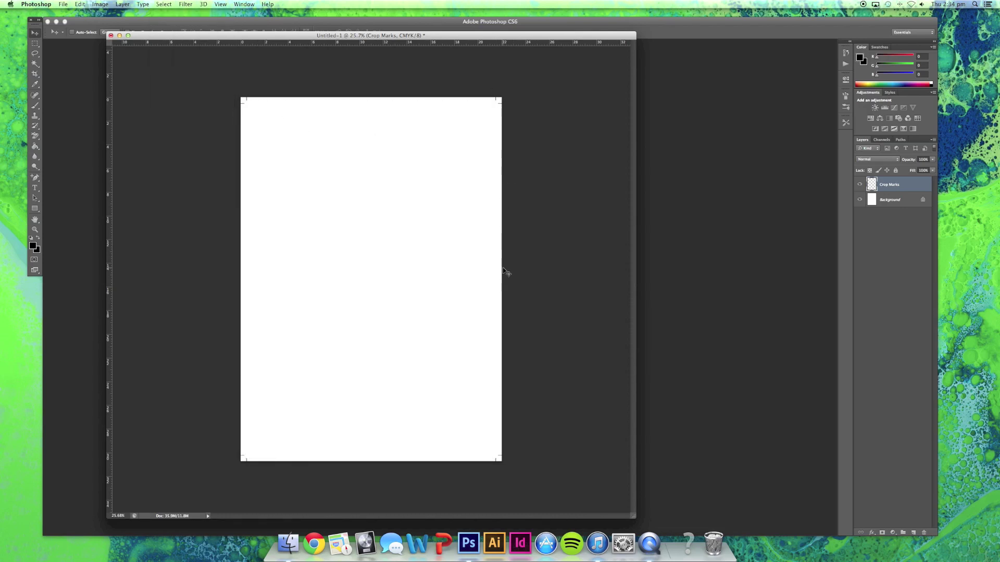